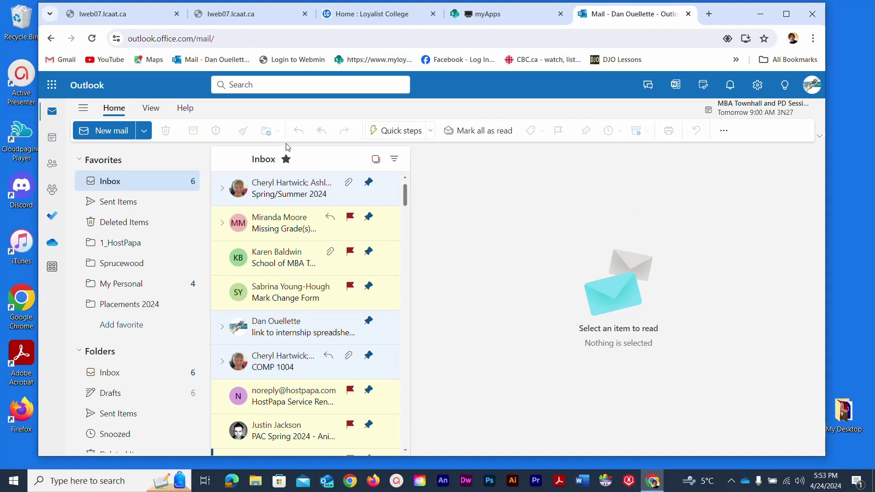
# - Start a new email addressed to the students' group e-mail address
pyautogui.click(96, 132)
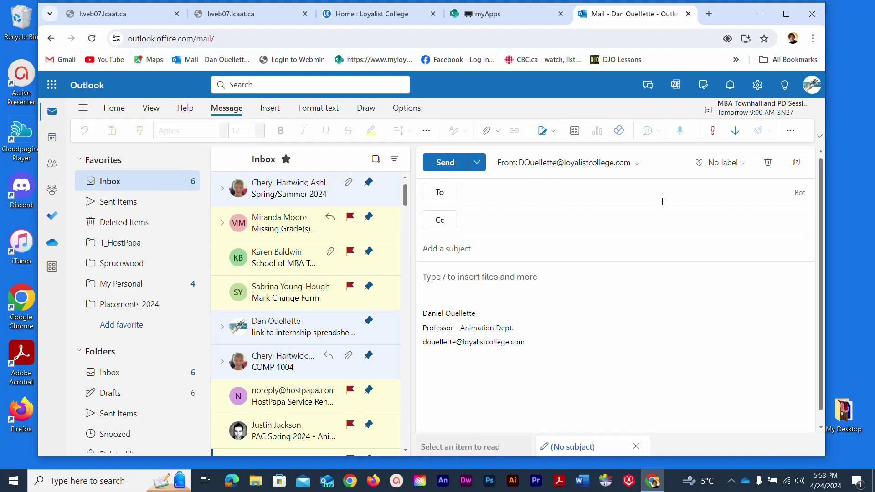
pyautogui.click(476, 195)
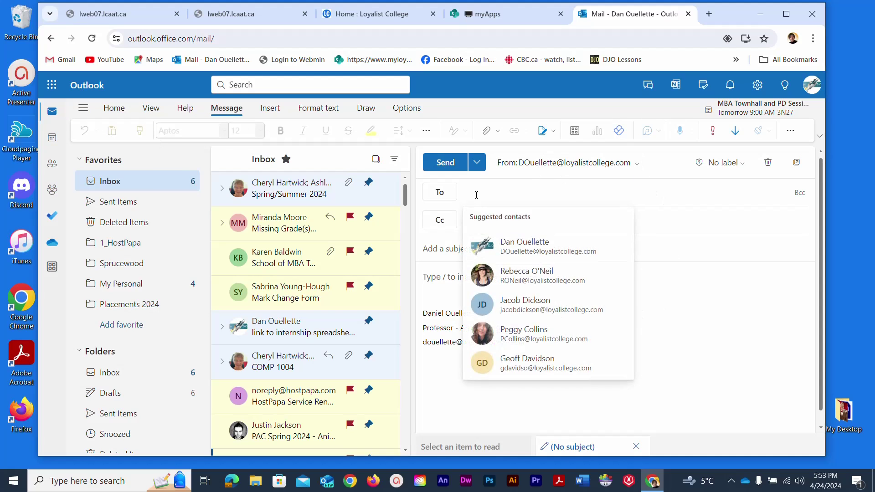
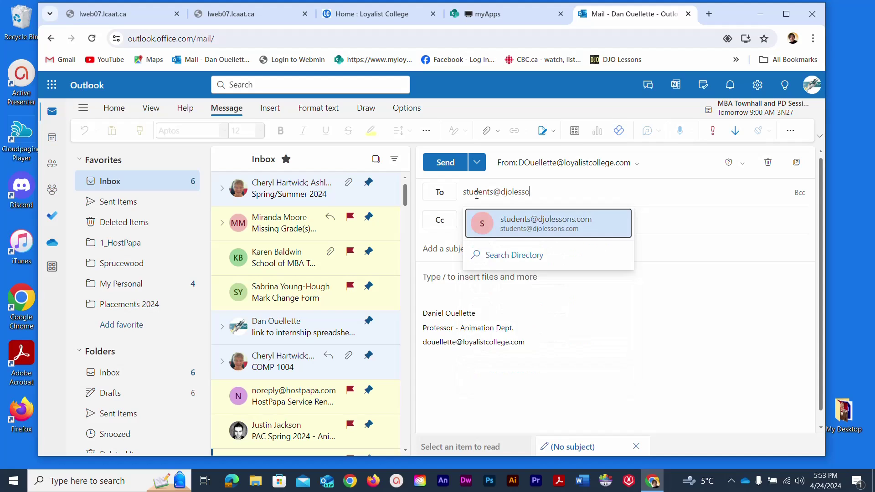
pyautogui.click(648, 214)
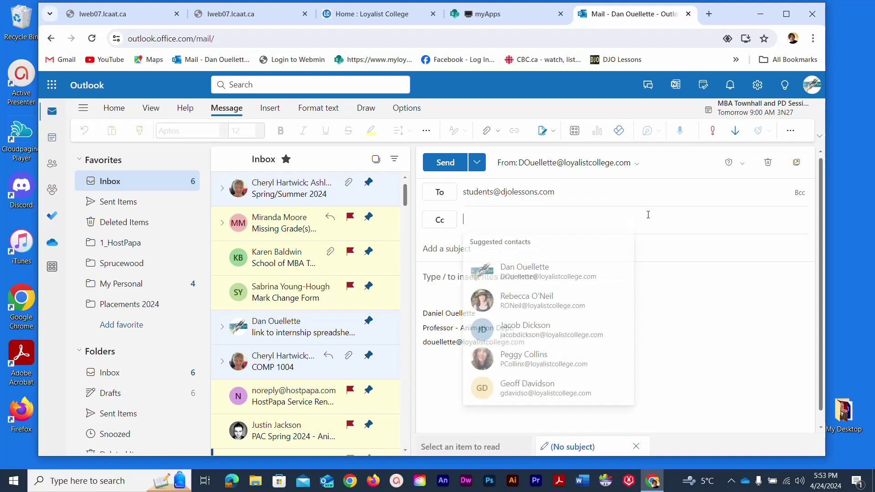
# - Enter 'Attachment test' as the email subject
pyautogui.click(442, 250)
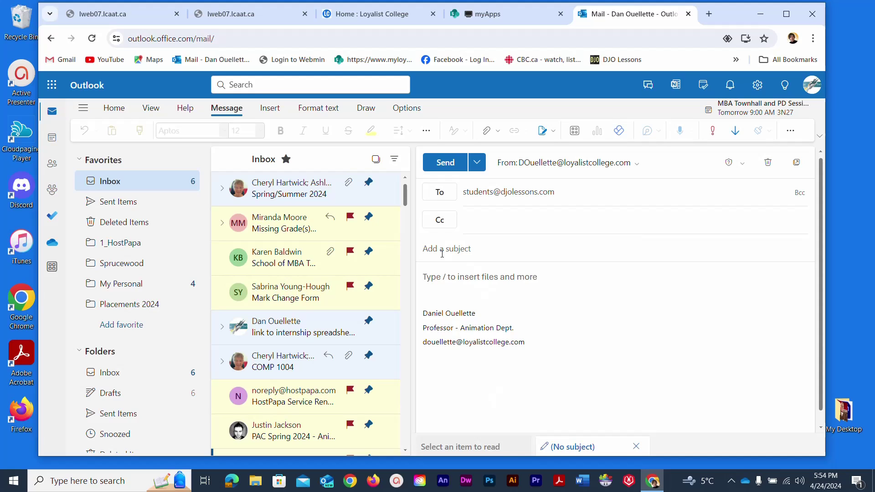
pyautogui.write('Attachment test')
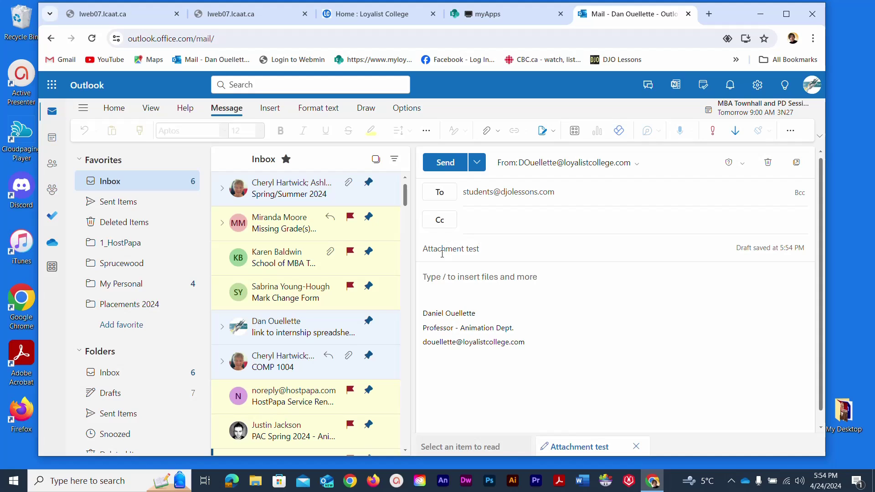
pyautogui.click(449, 280)
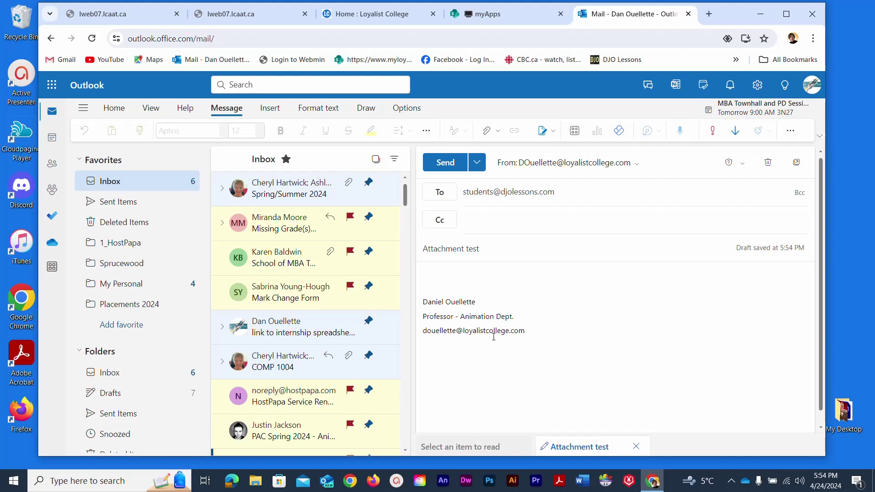
# - Type 'Email Attachment Exercise.' at the top of the body, above the signature
pyautogui.click(432, 271)
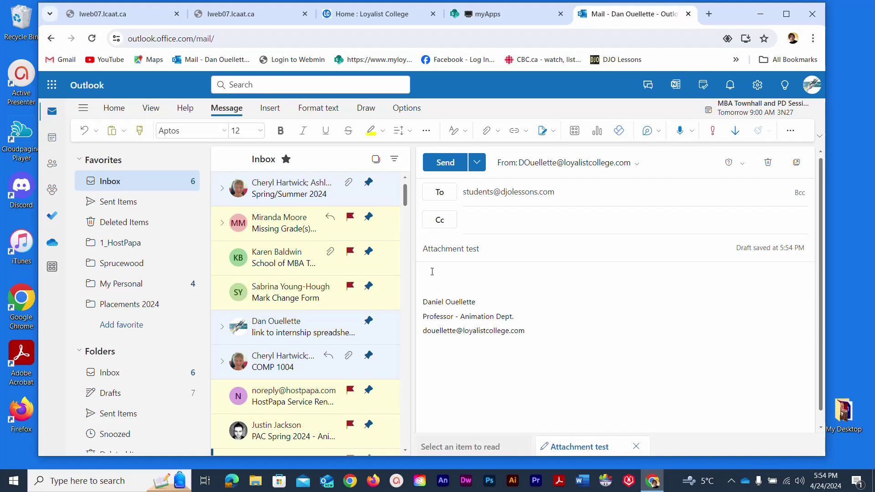
pyautogui.write('Email Attac')
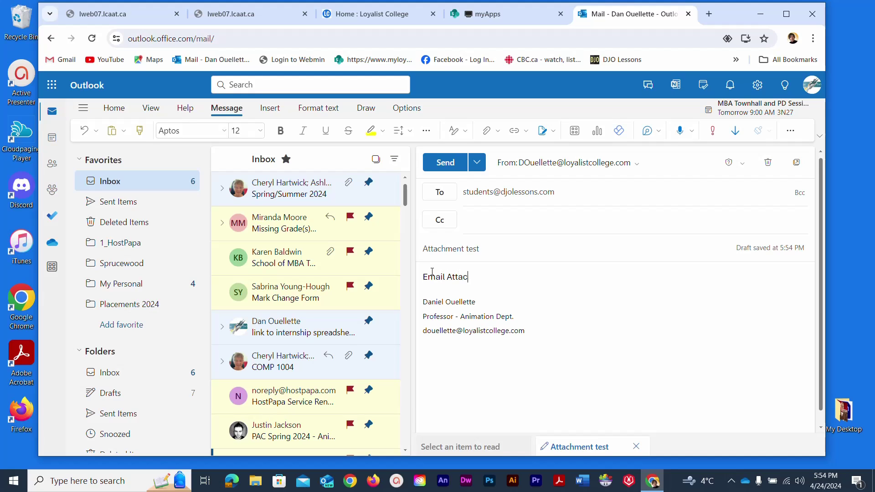
pyautogui.write('hment Exercise.')
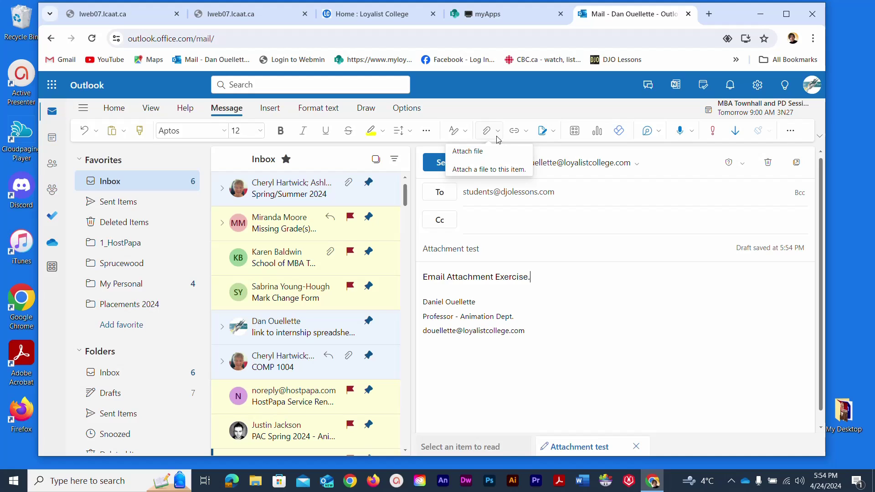
# - Choose OneDrive from the Attach file menu to browse for a file
pyautogui.click(498, 133)
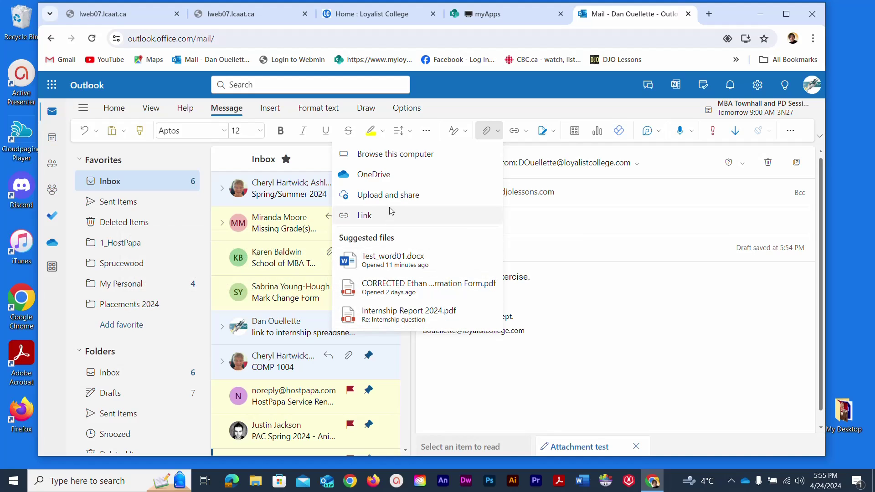
pyautogui.click(382, 178)
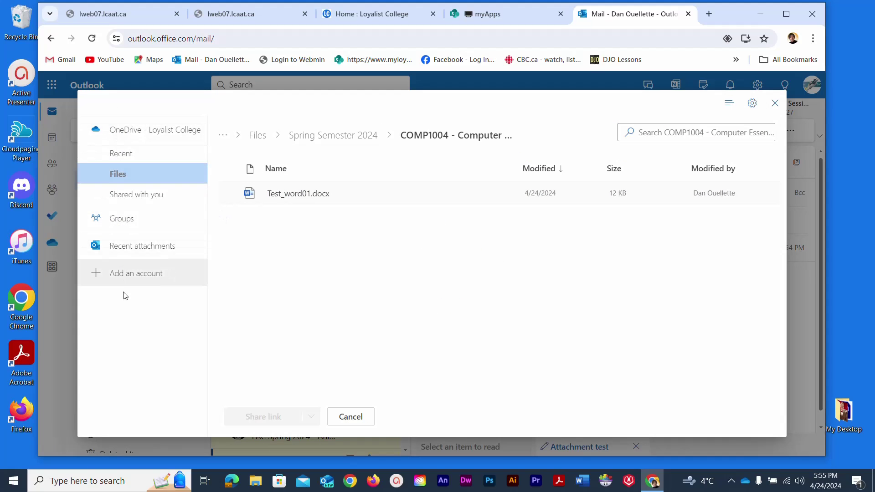
# - Browse to Spring Semester 2024 > COMP1004 in OneDrive and select Test_word01.docx
pyautogui.click(120, 174)
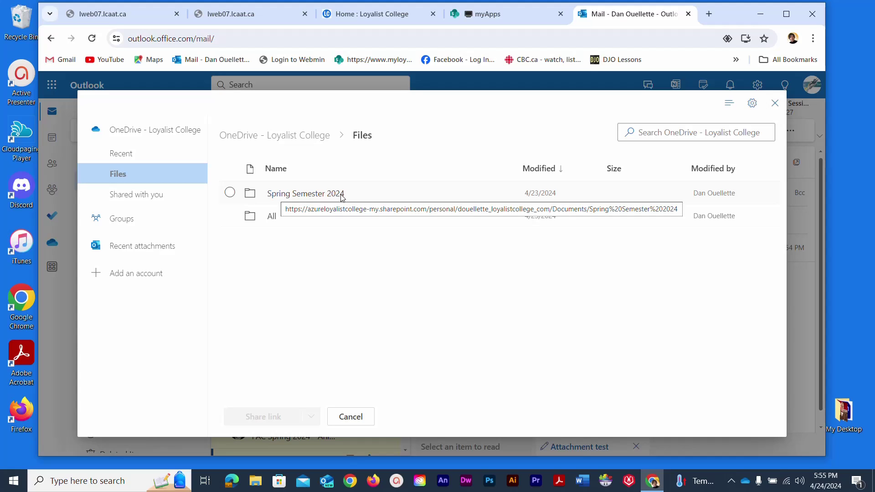
pyautogui.doubleClick(247, 197)
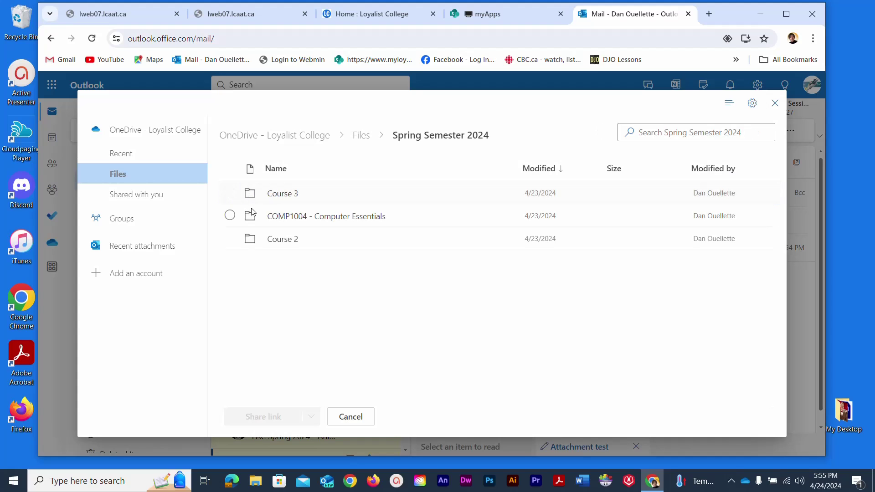
pyautogui.click(252, 221)
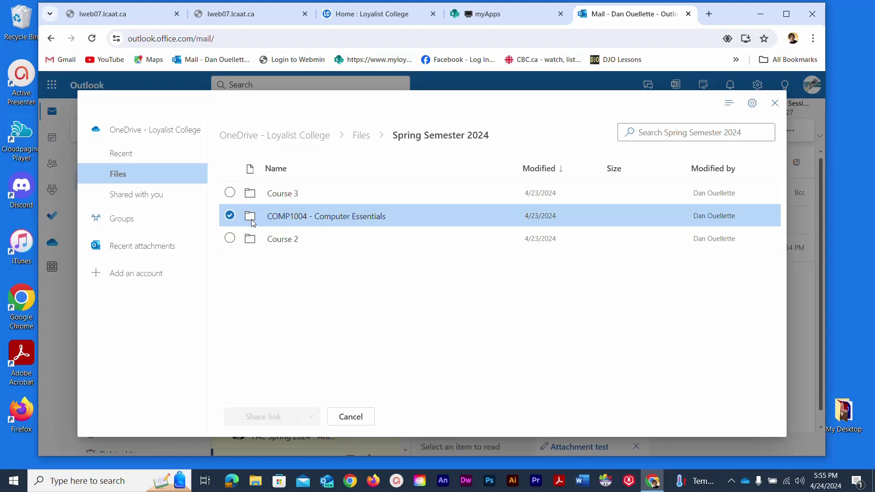
pyautogui.doubleClick(253, 221)
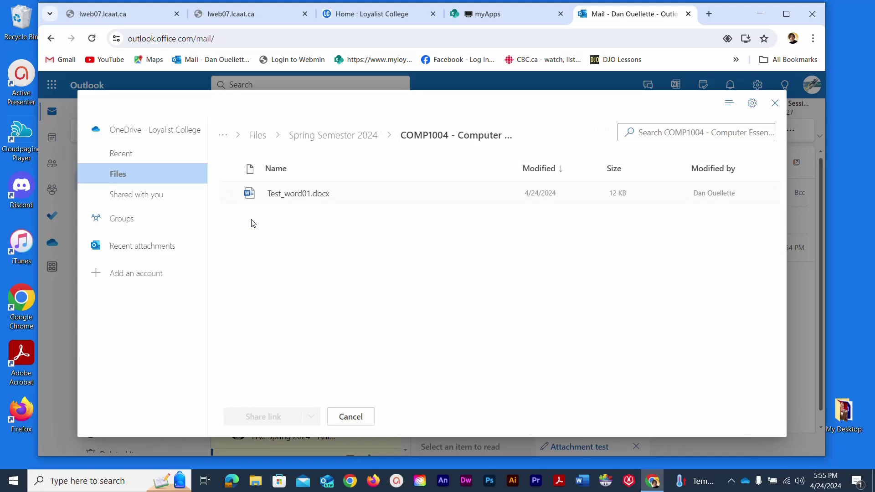
pyautogui.click(251, 195)
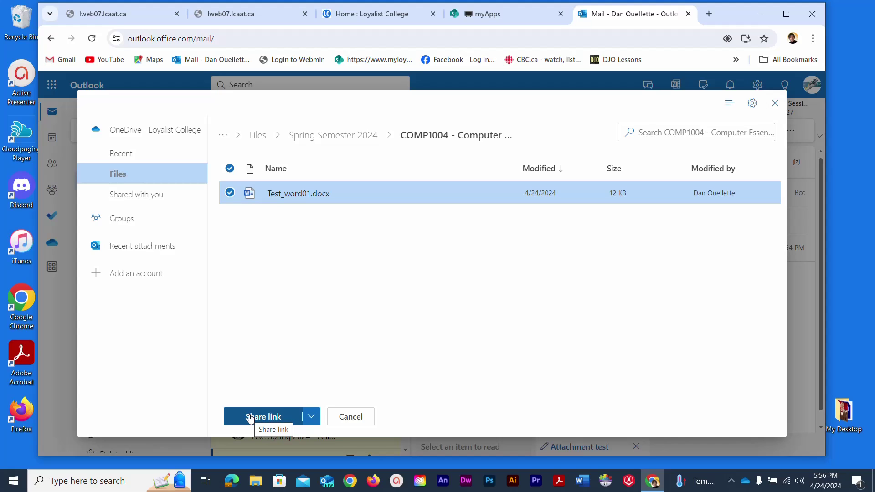
pyautogui.click(312, 420)
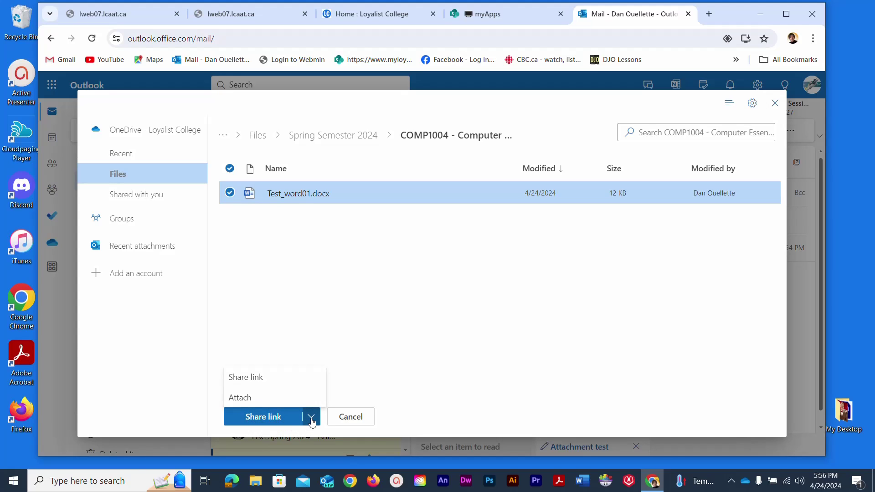
# - Attach Test_word01.docx as a copy and preview it to confirm it reads 'Hello World!'
pyautogui.click(271, 403)
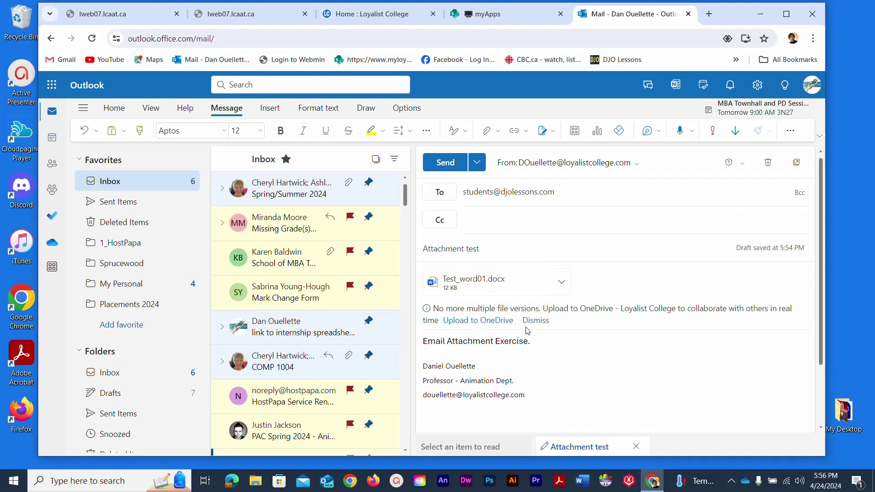
pyautogui.click(560, 285)
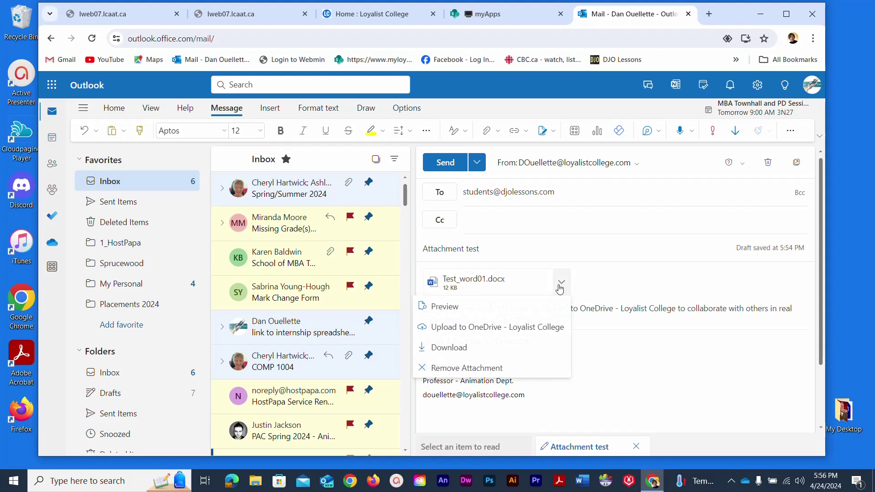
pyautogui.click(436, 308)
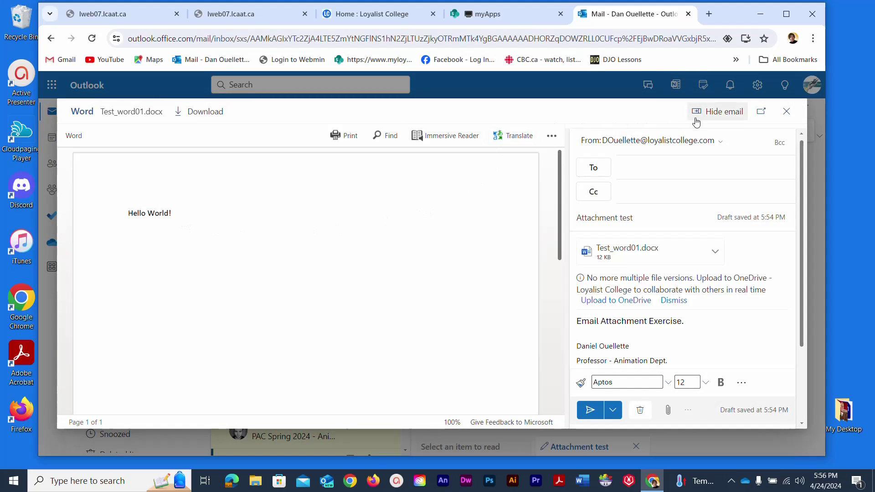
pyautogui.click(786, 112)
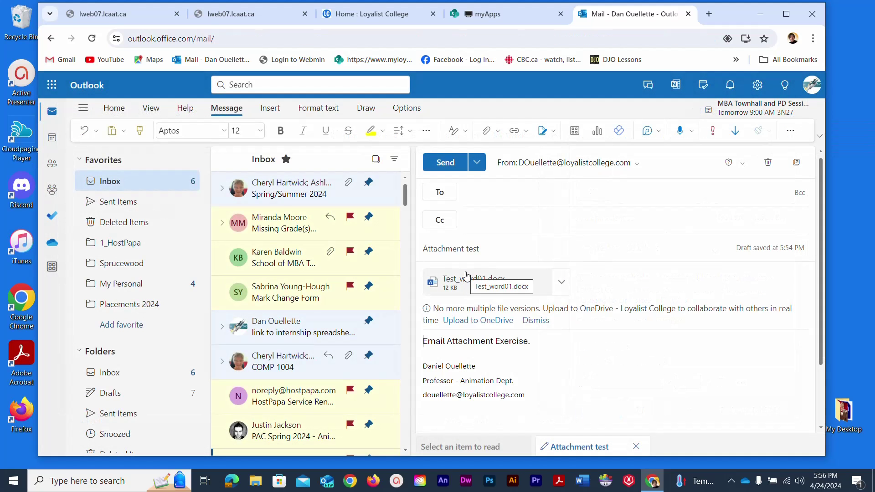
# - Add the students' group e-mail address as the recipient
pyautogui.click(492, 194)
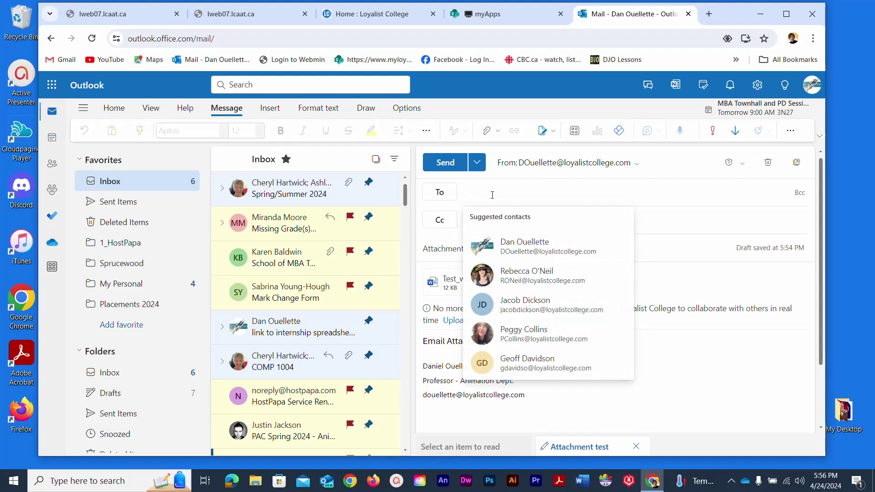
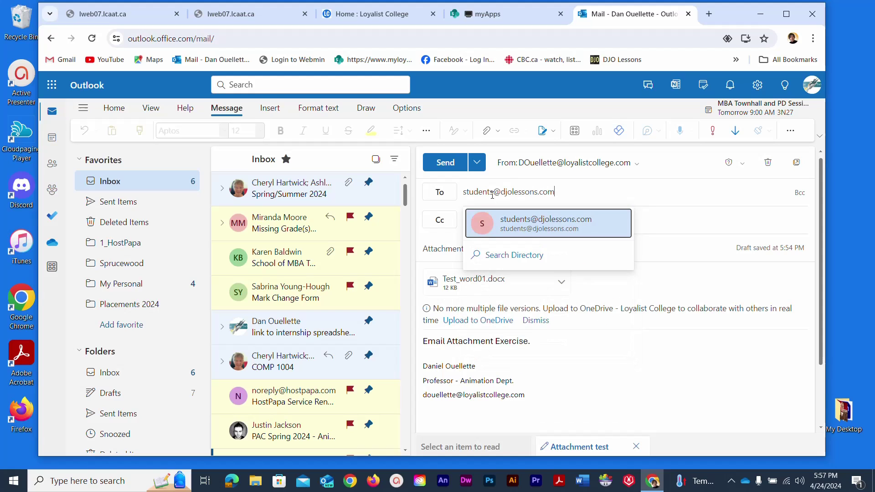
pyautogui.press('Return')
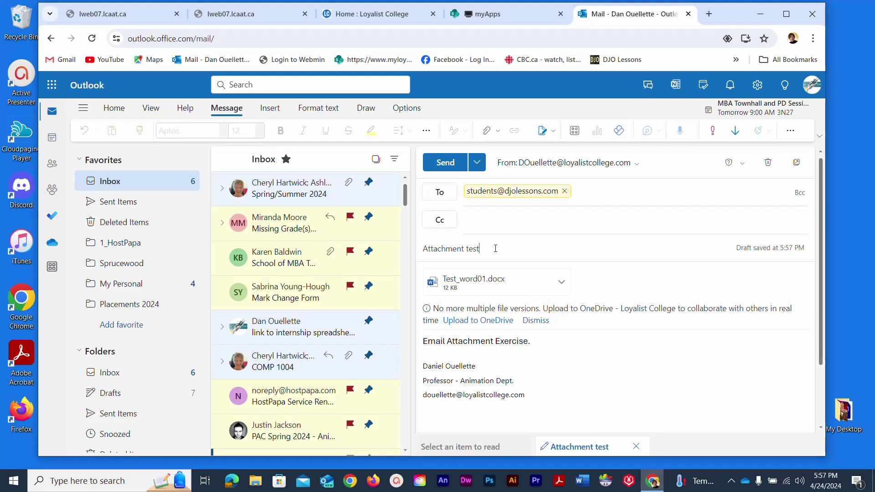
# - Review the 'Email Attachment Exercise.' body text of the draft
pyautogui.moveTo(536, 347); pyautogui.dragTo(422, 342)
pyautogui.click(496, 382)
pyautogui.scroll(-2, 494, 380)
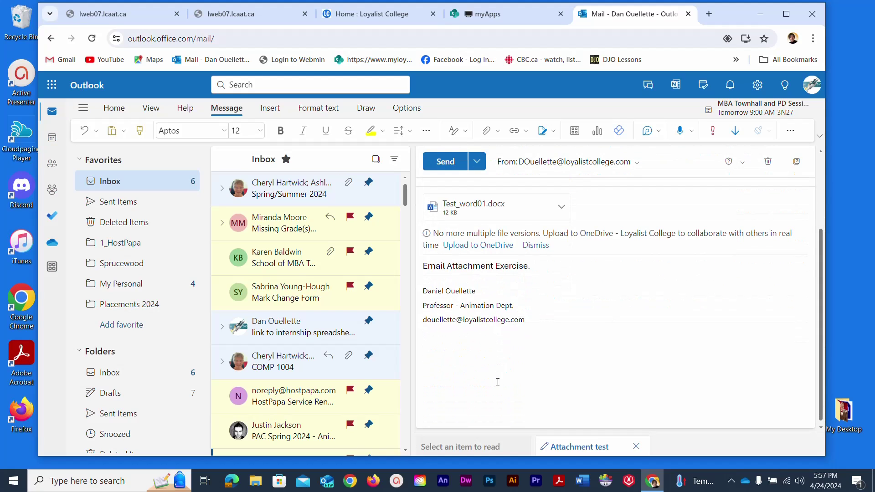
pyautogui.scroll(2, 494, 306)
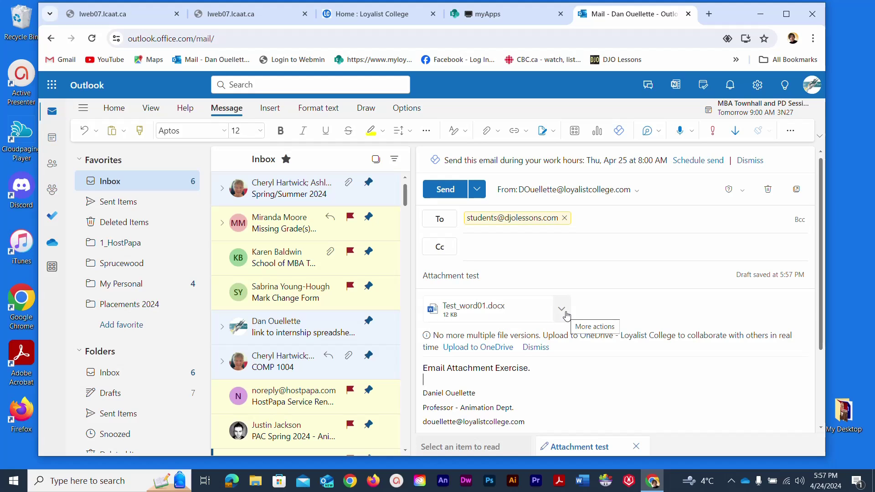
# - Send the Attachment test email with Test_word01.docx attached
pyautogui.click(437, 190)
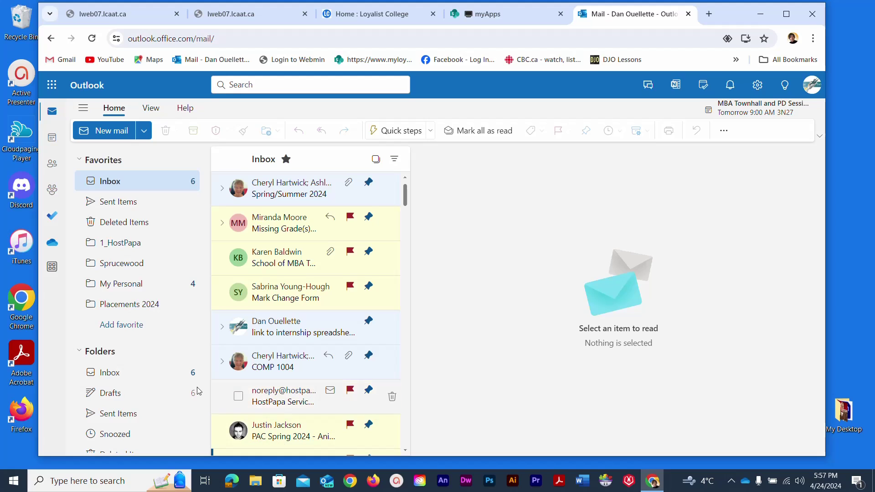
# - Open the sent Attachment test message in Sent Items and check its Test_word01.docx attachment
pyautogui.click(116, 205)
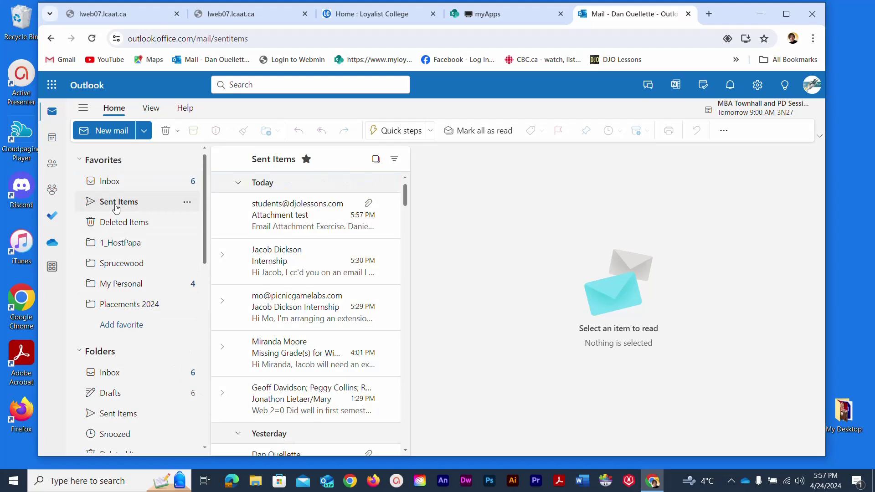
pyautogui.click(279, 221)
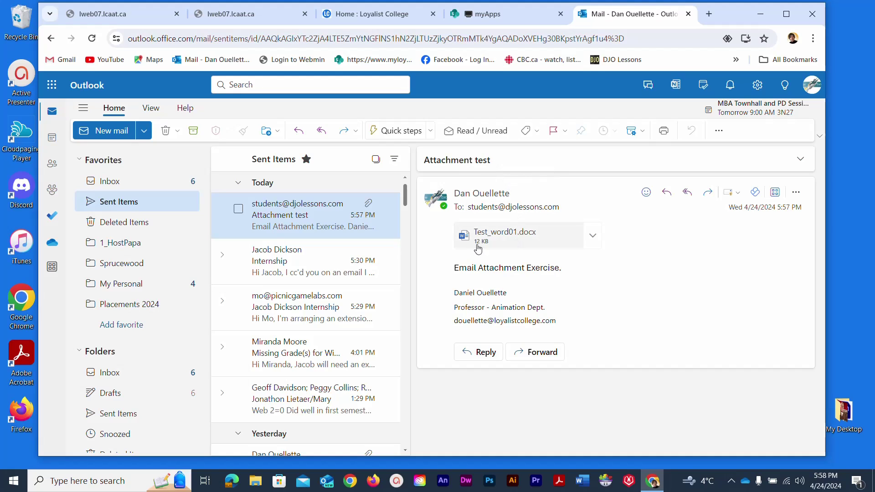
pyautogui.click(592, 242)
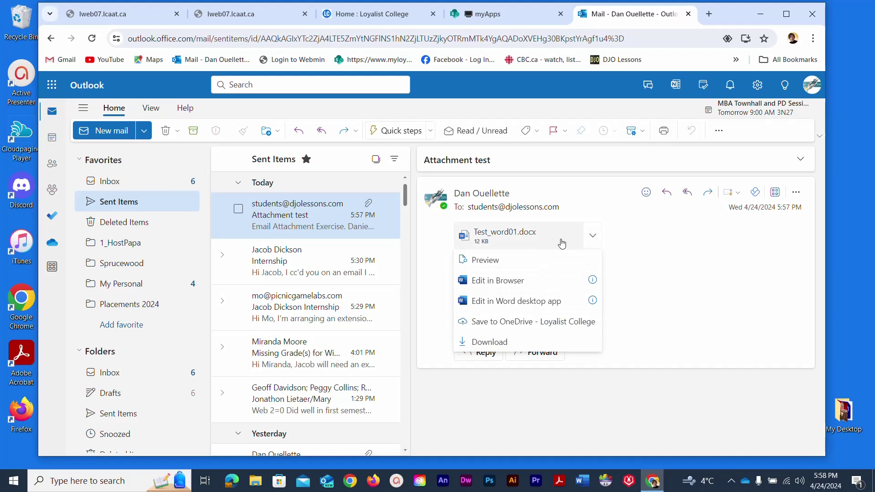
pyautogui.click(654, 258)
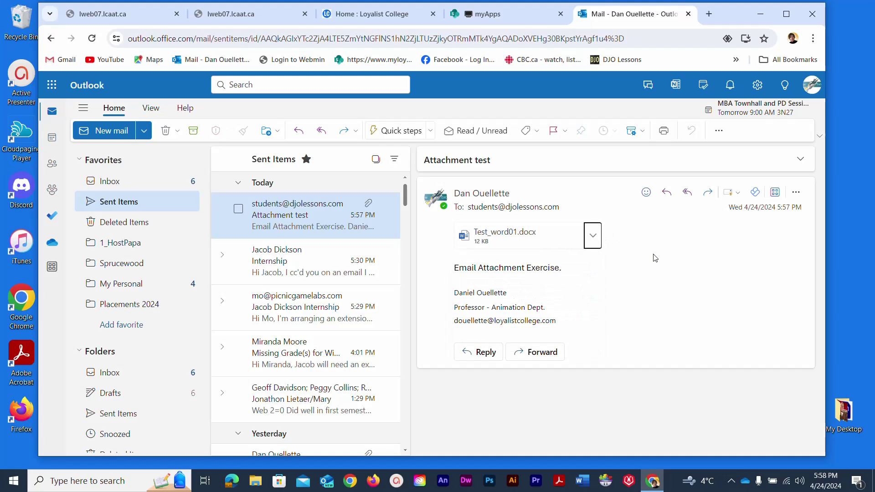